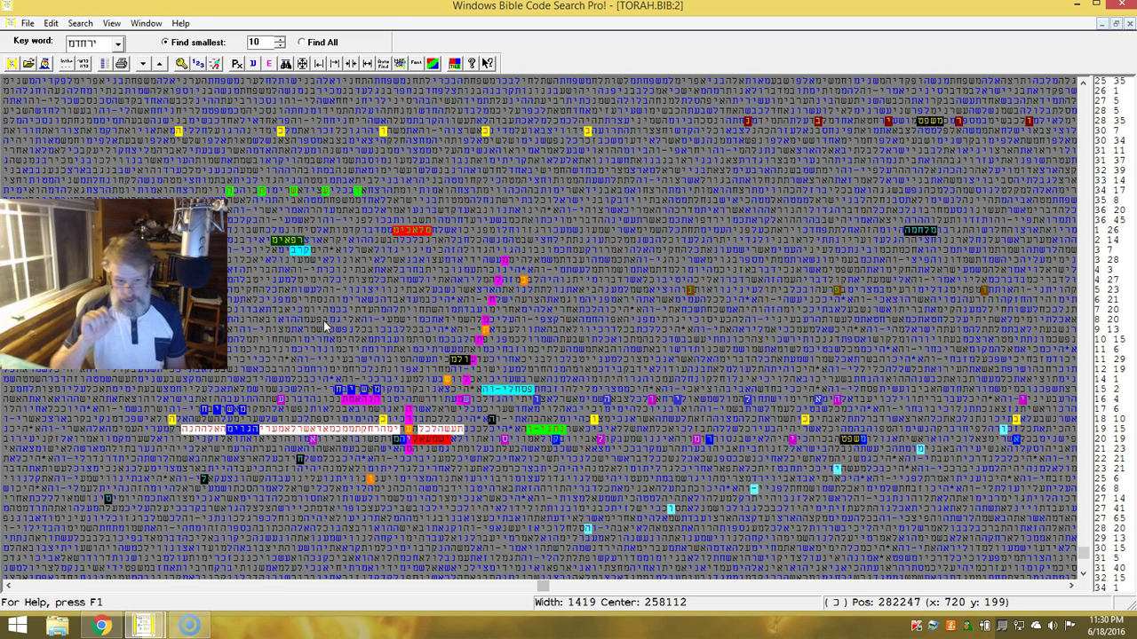
- Scroll the width-1419 Torah grid up two rows to reveal the cyan term near the top
left_click(336, 366)
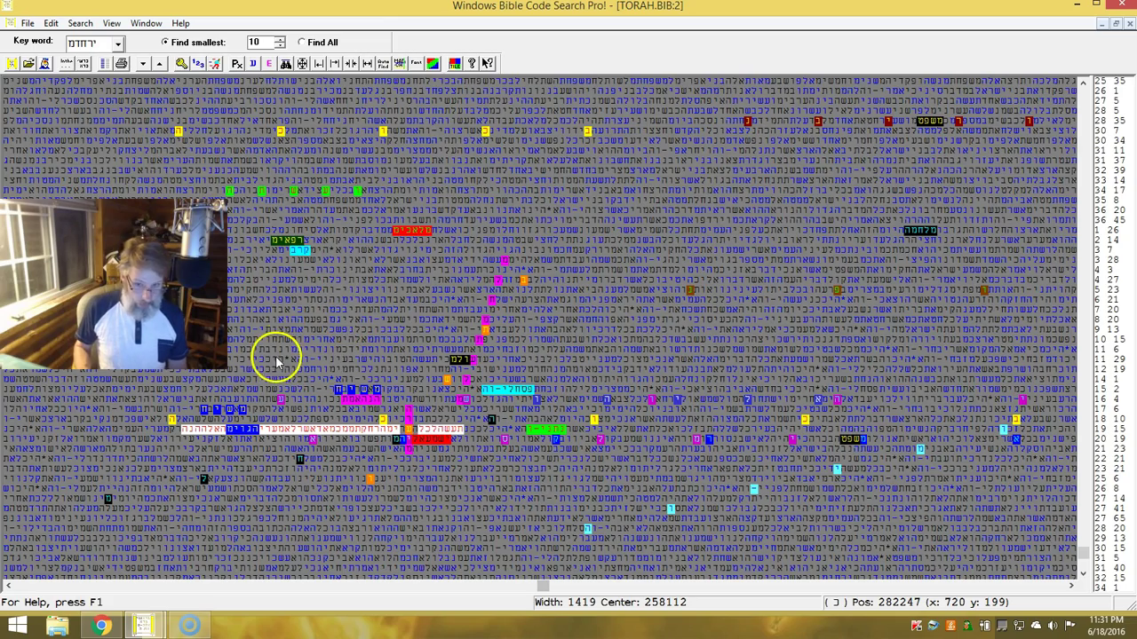
left_click(1085, 83)
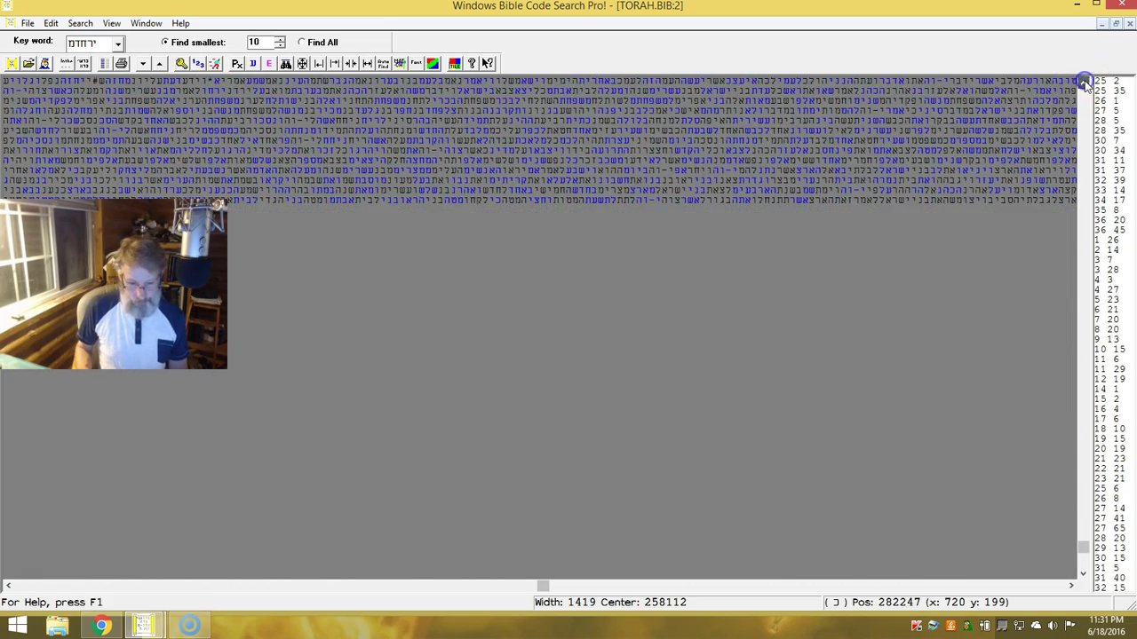
left_click(1085, 82)
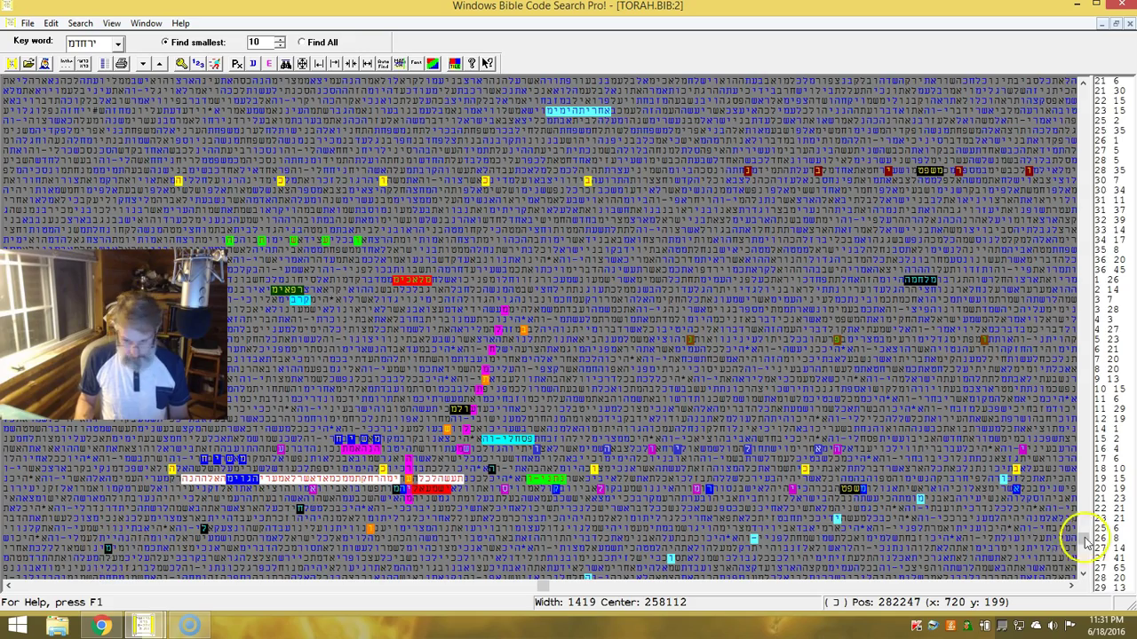
- Shift the grid down and mark three letters of the middle diagonal term in magenta
left_click(1081, 576)
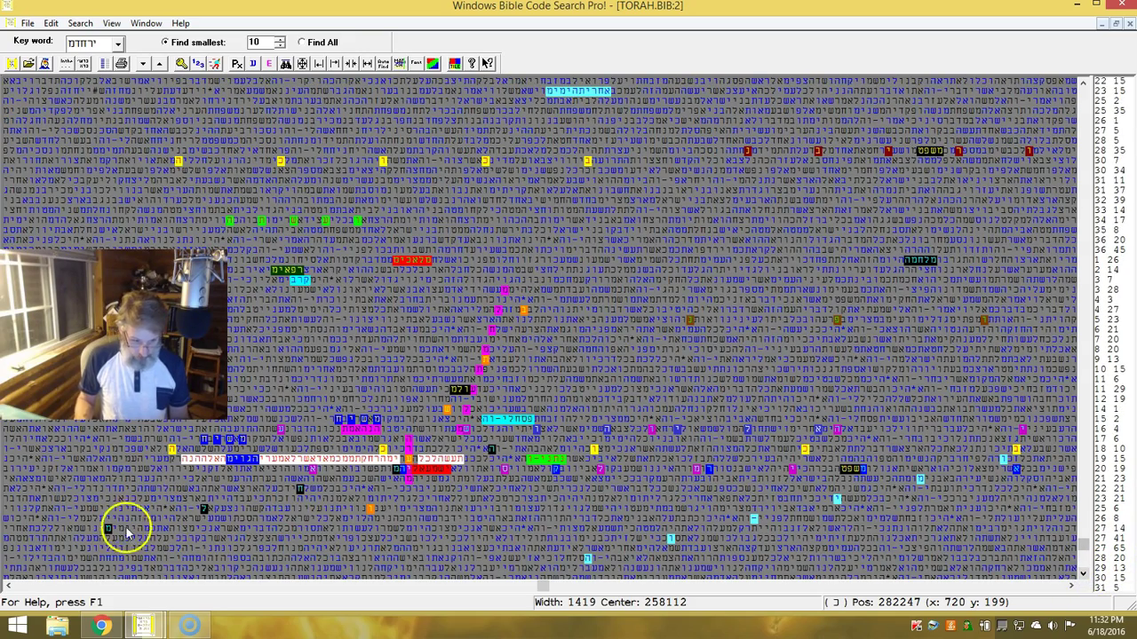
left_click(491, 330)
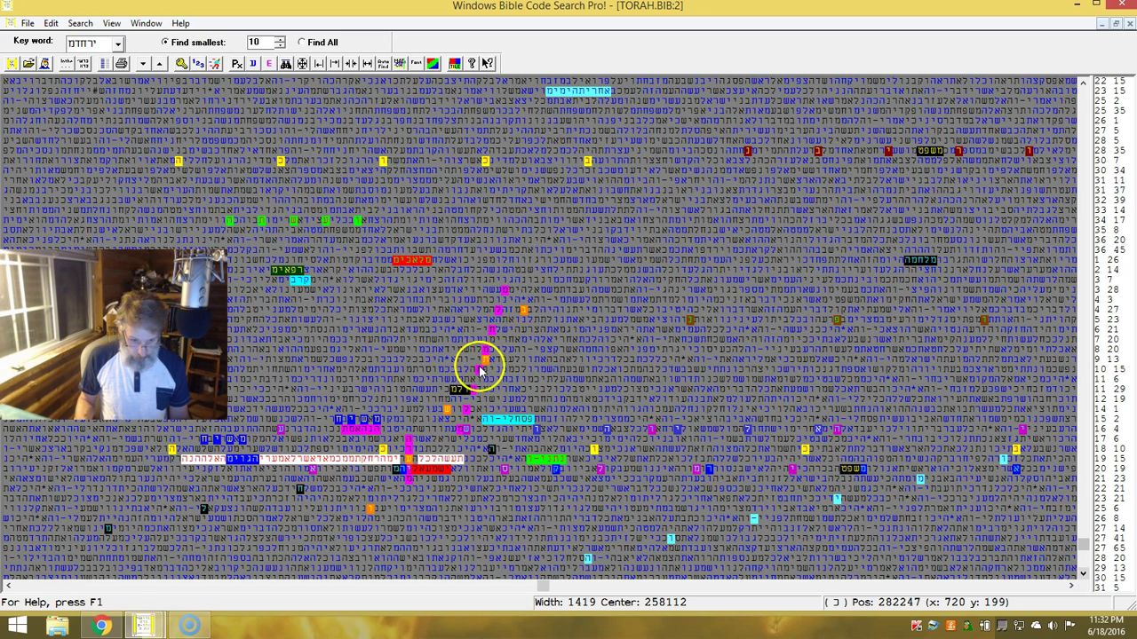
left_click(488, 350)
left_click(480, 388)
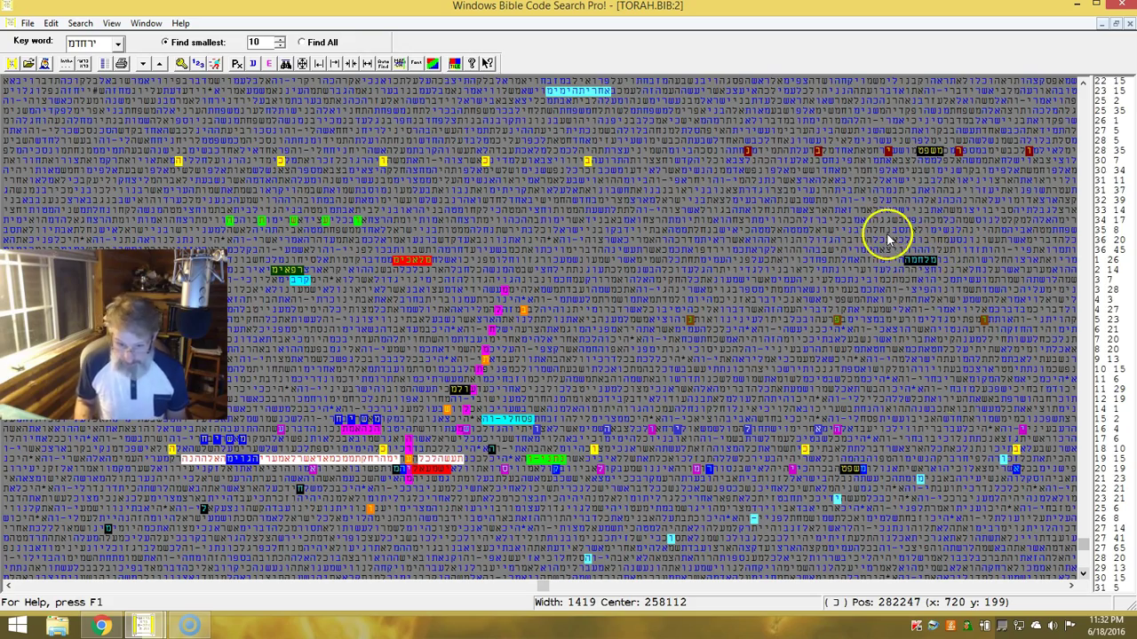
- Pan the grid sideways to its far edge, then back to the highlighted region
left_click(1072, 585)
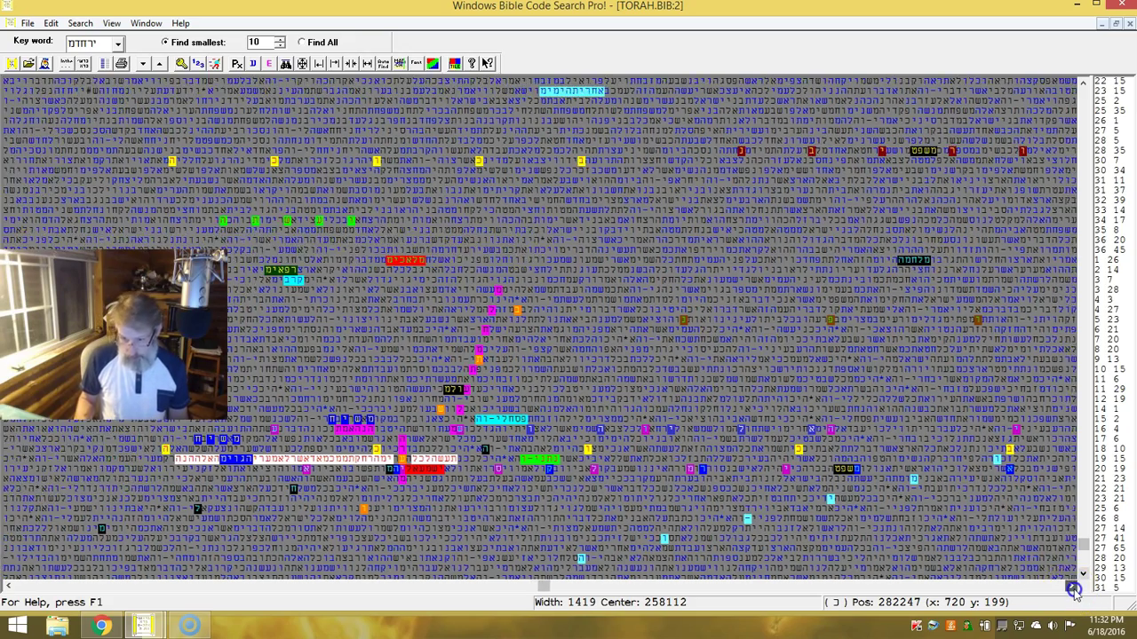
left_click(1072, 584)
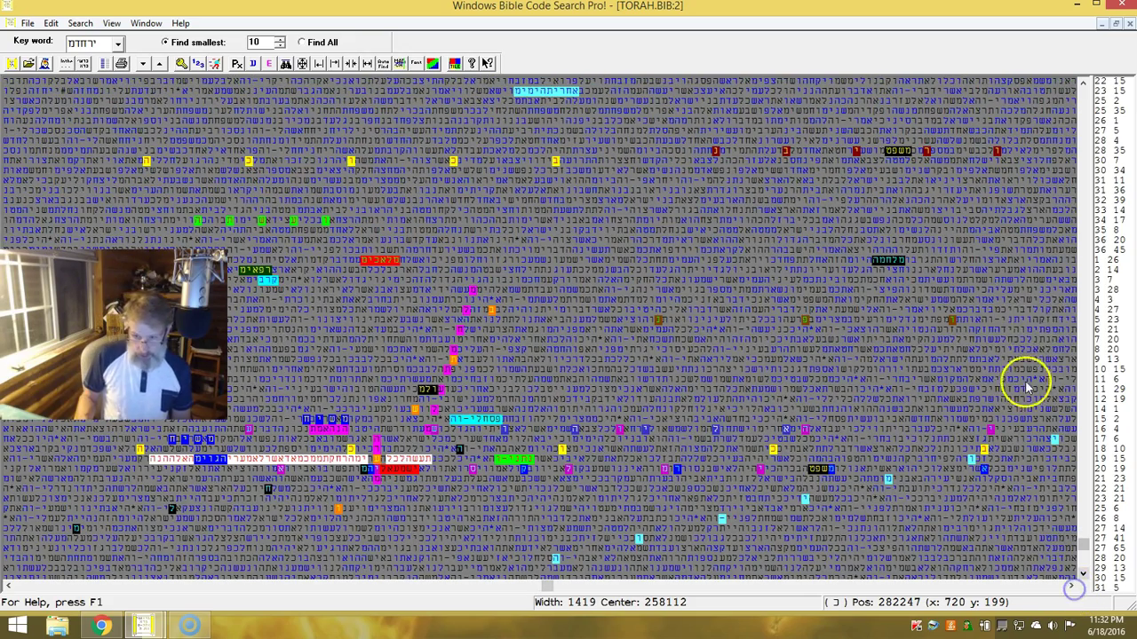
left_click(1070, 586)
left_click(1070, 586)
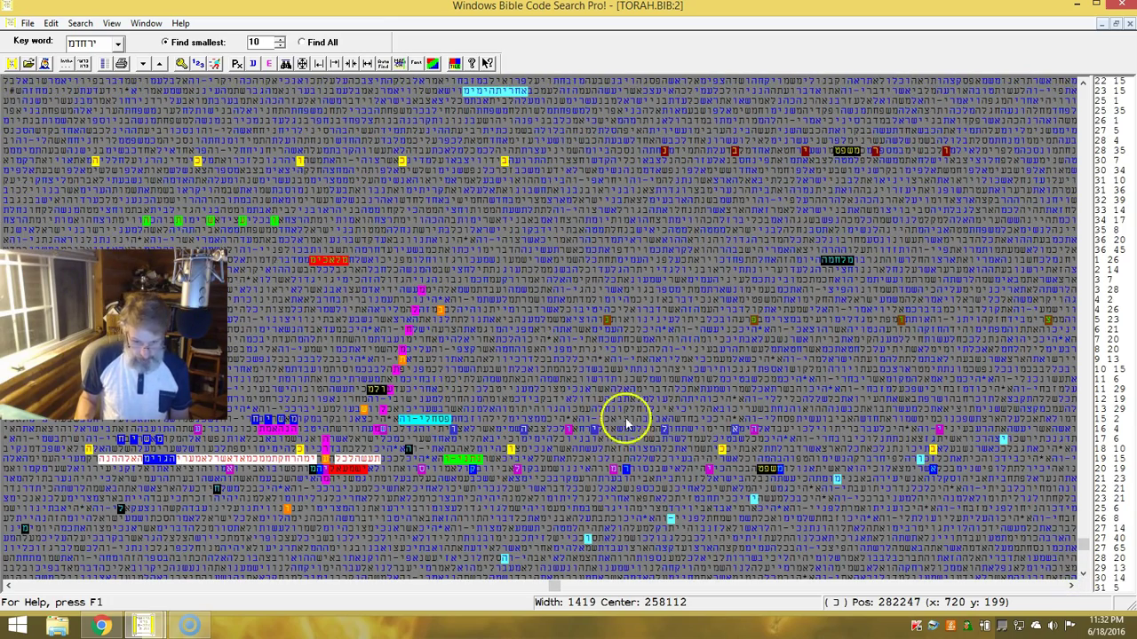
left_click(9, 586)
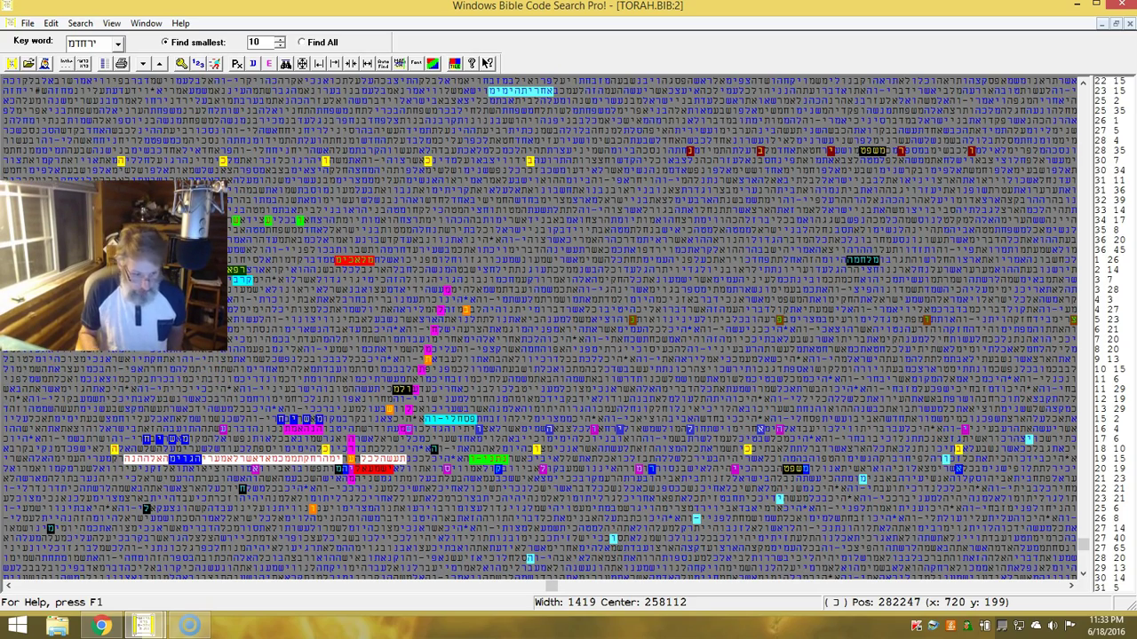
left_click(11, 586)
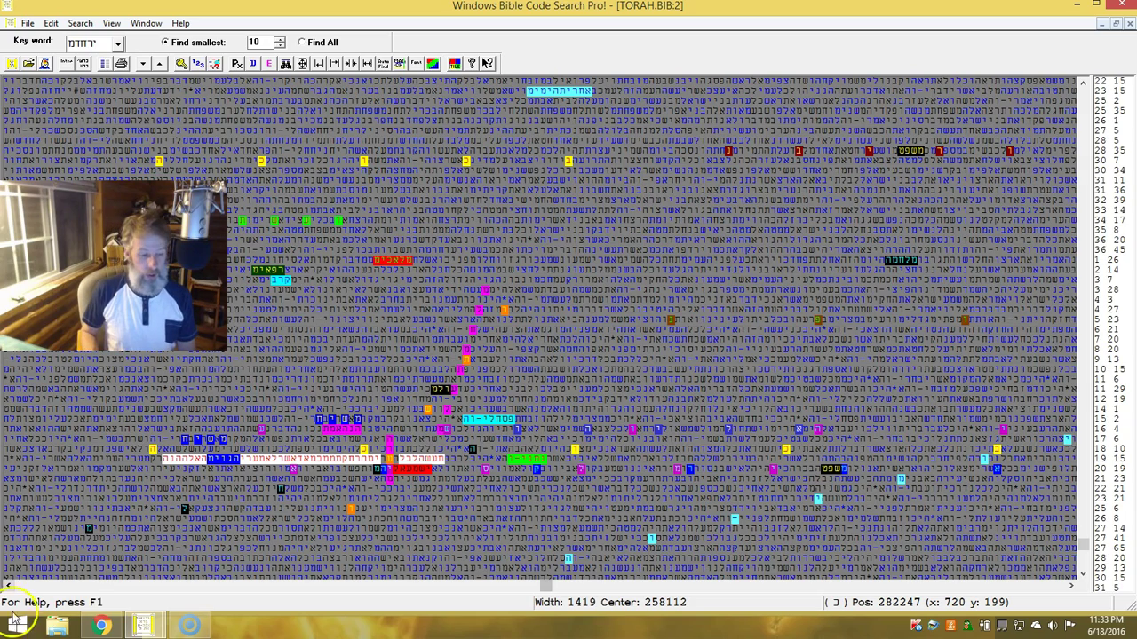
- Switch from the code table to the TheCodeSearcher.com portal in Chrome
left_click(100, 626)
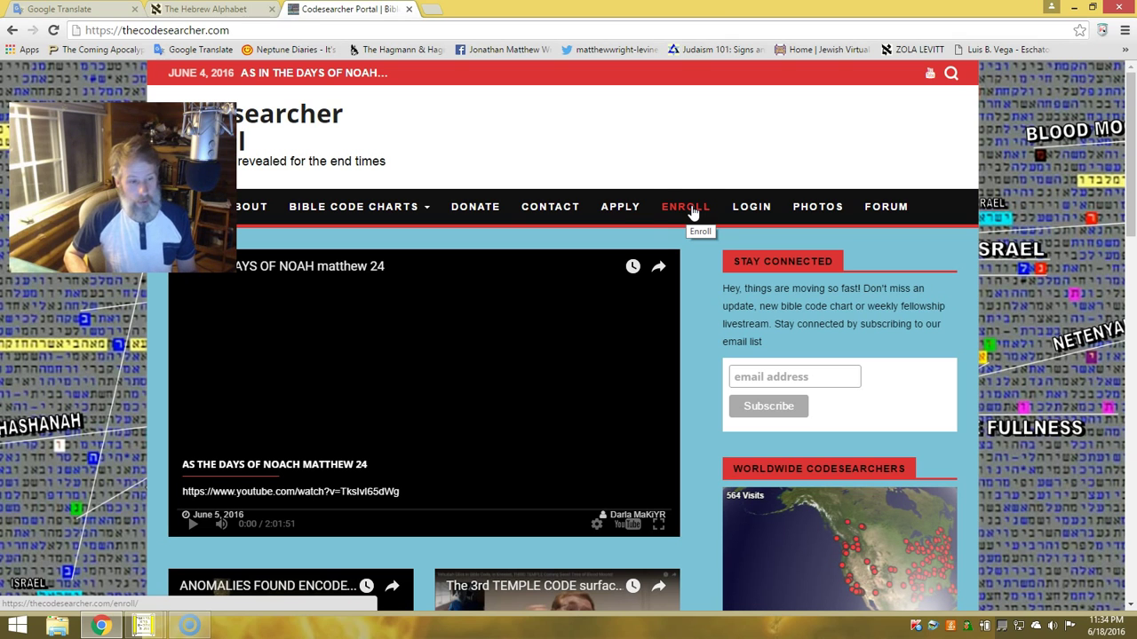
left_click(632, 221)
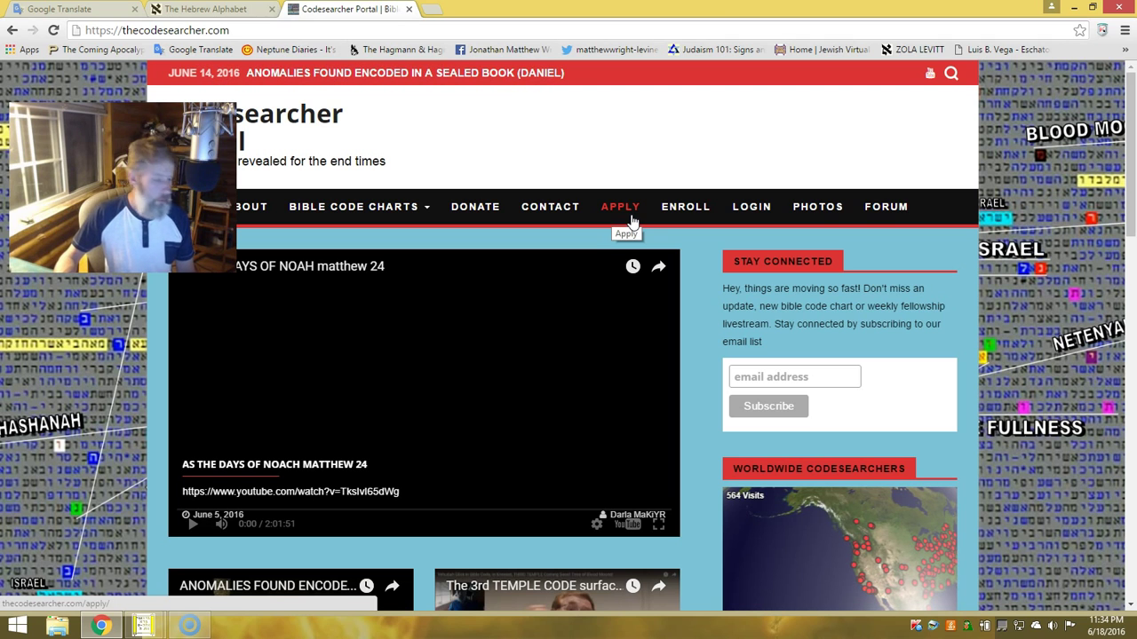
left_click(633, 216)
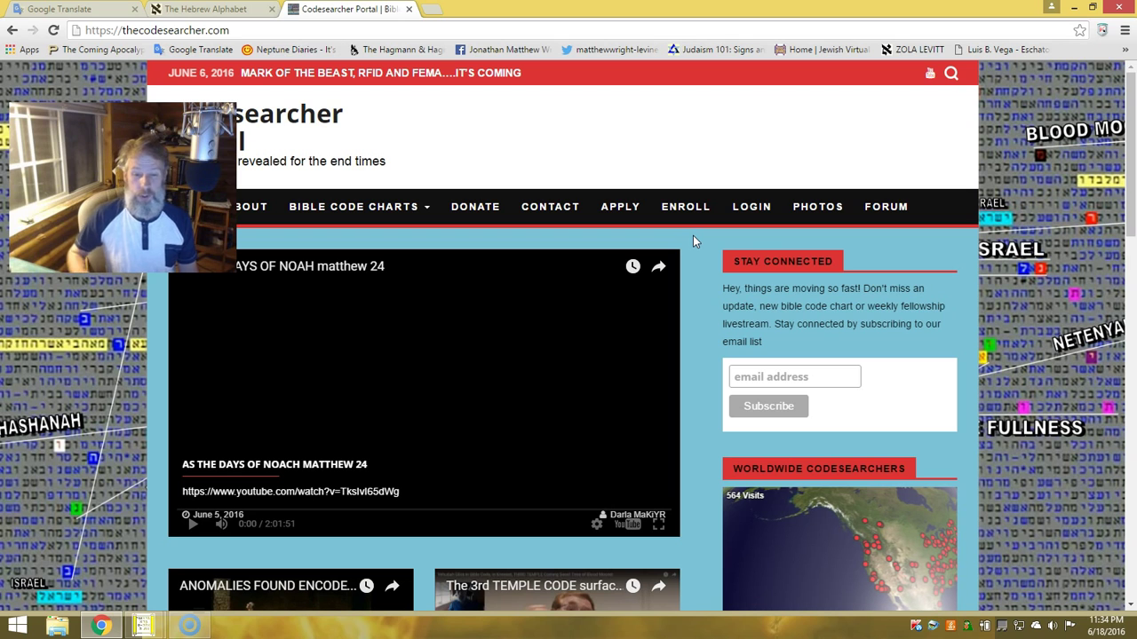
left_click_drag(1131, 168, 1131, 178)
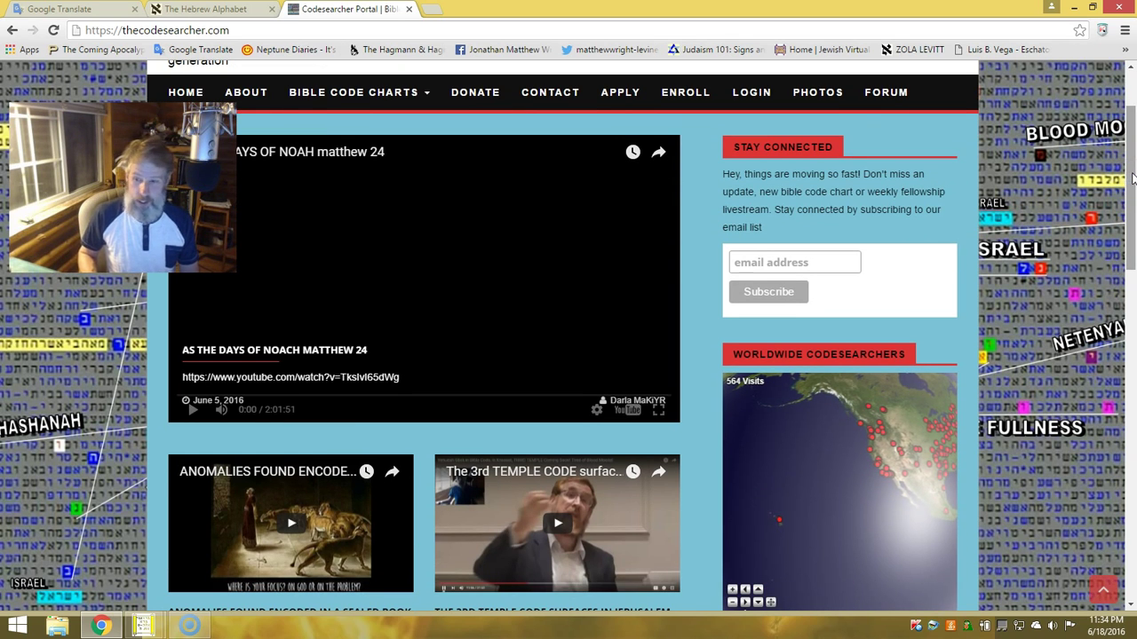
scroll(1131, 178, "down", 3)
scroll(1132, 178, "down", 8)
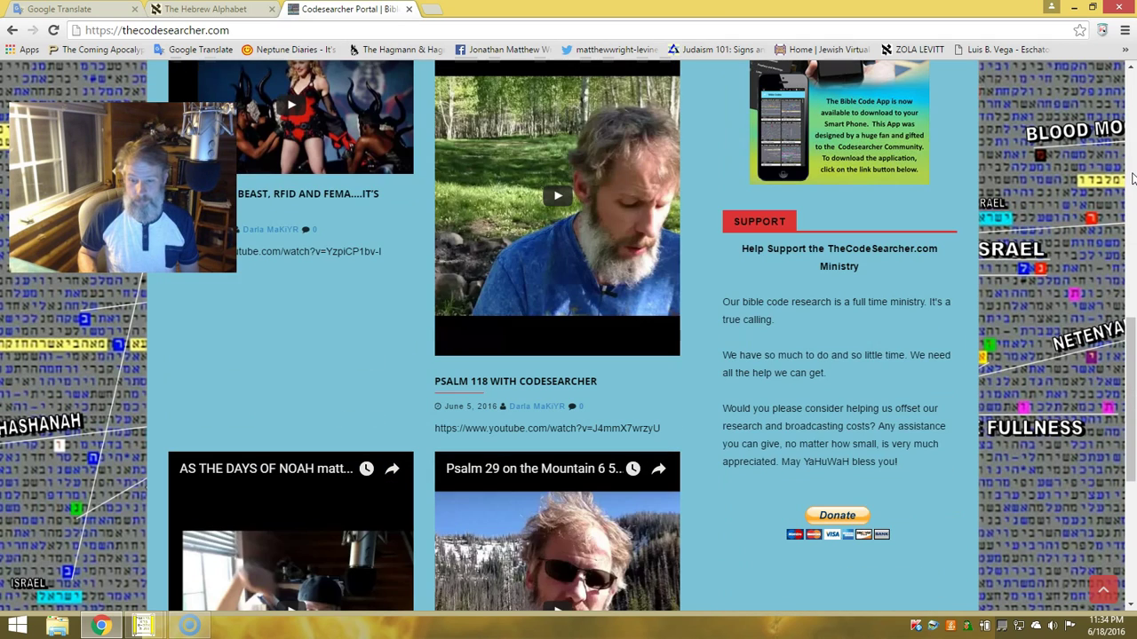
left_click_drag(1130, 355, 1130, 209)
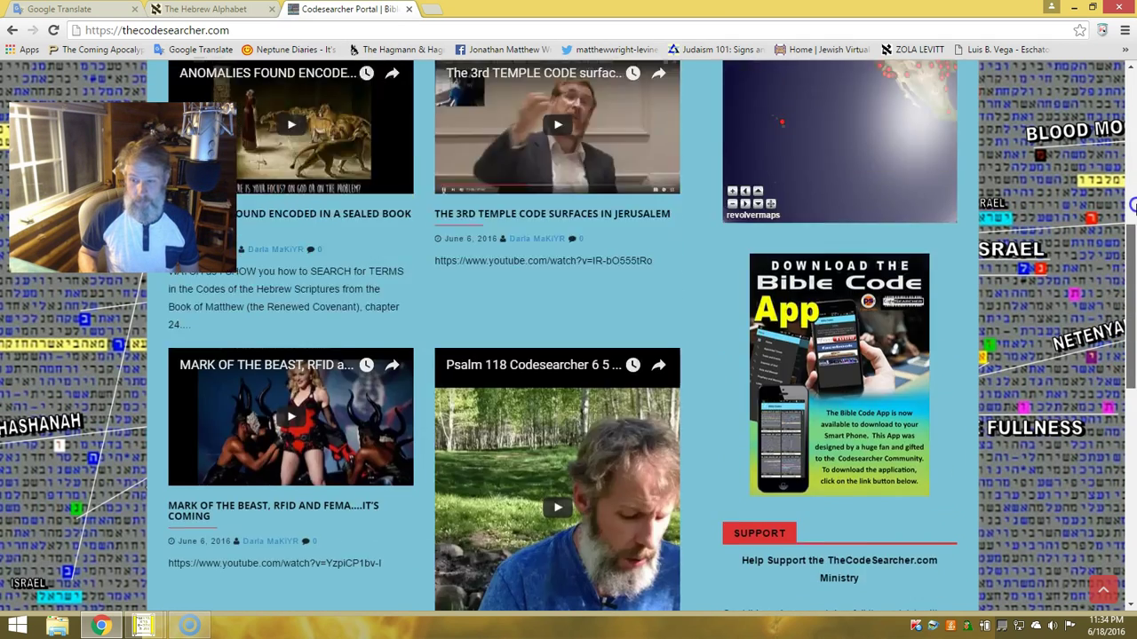